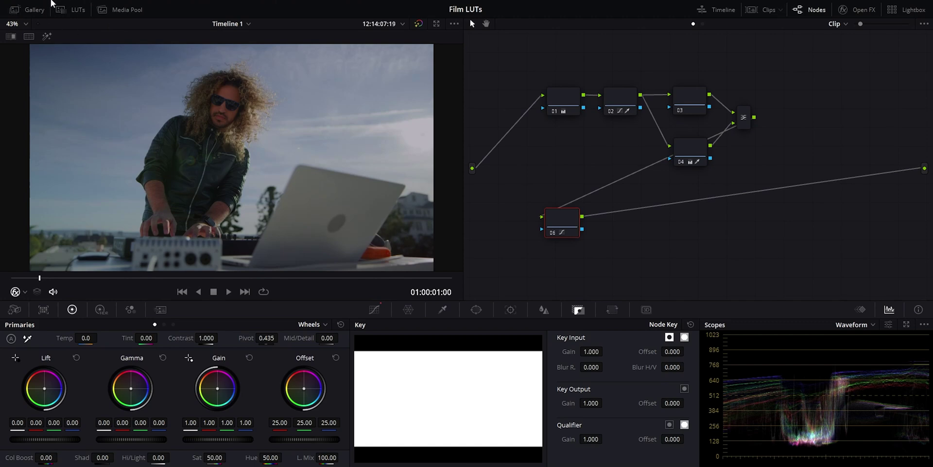
Open the LUT browser showing the Film Looks folder of film-print emulations.
left_click(73, 10)
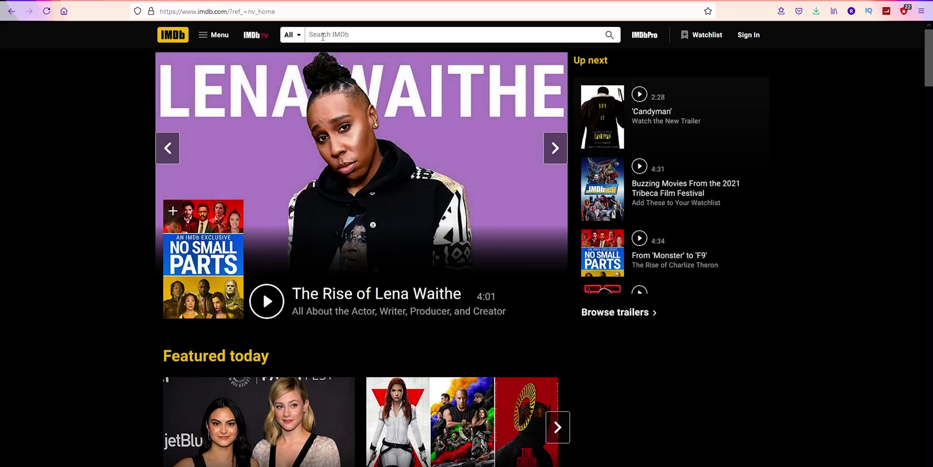
Search IMDb for 'ultron' and go to the Avengers: Age of Ultron title page.
left_click(336, 35)
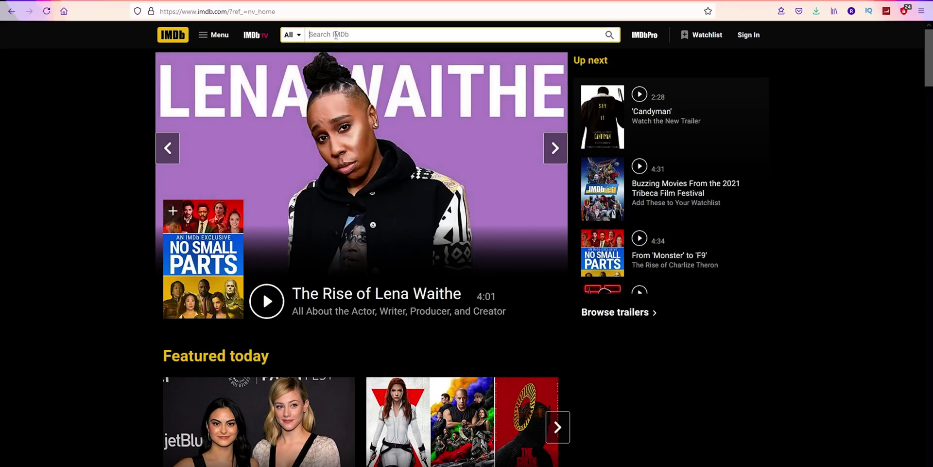
type("ultron")
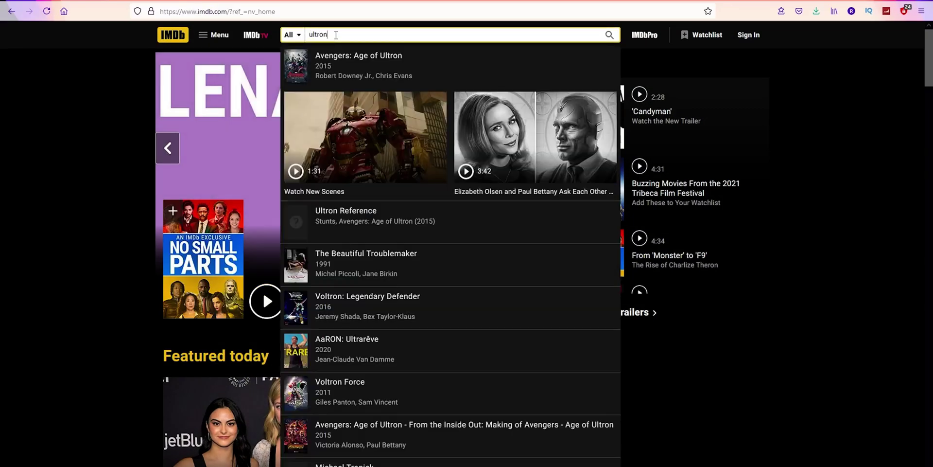
key("BackSpace")
key("BackSpace")
key("BackSpace")
key("BackSpace")
key("BackSpace")
key("BackSpace")
key("alt+Left")
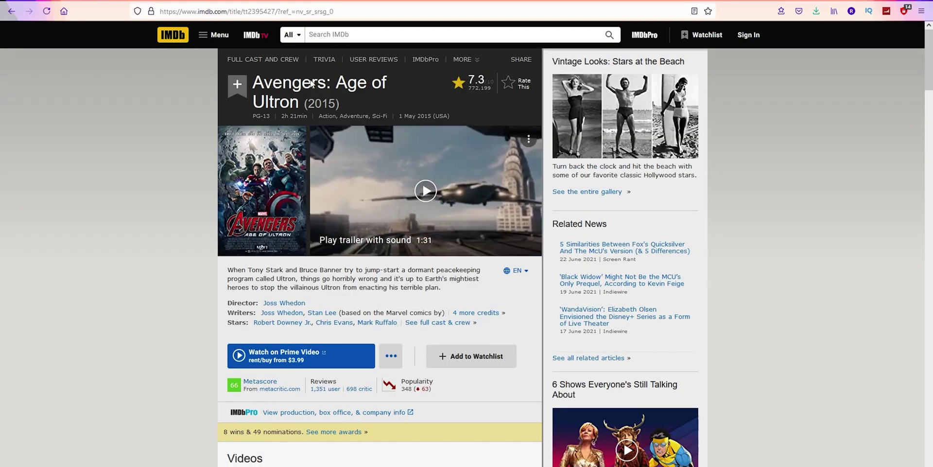
scroll(311, 222, "down", 10)
scroll(311, 221, "down", 20)
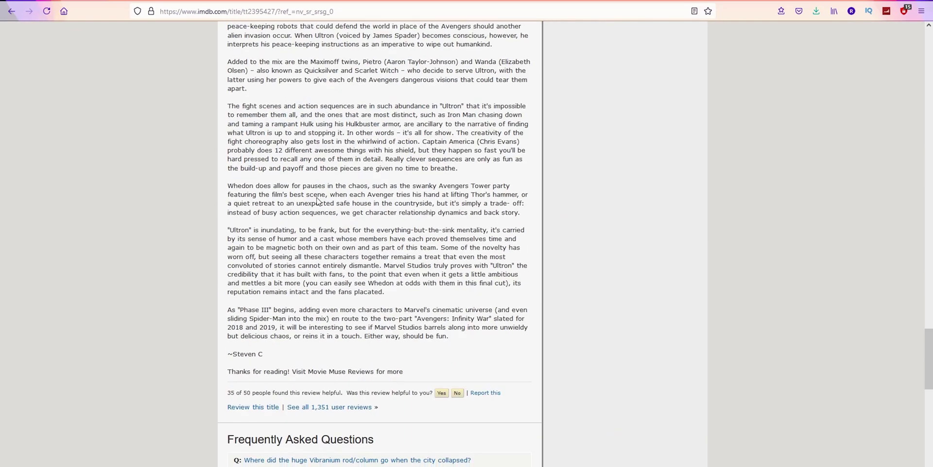
scroll(321, 199, "down", 5)
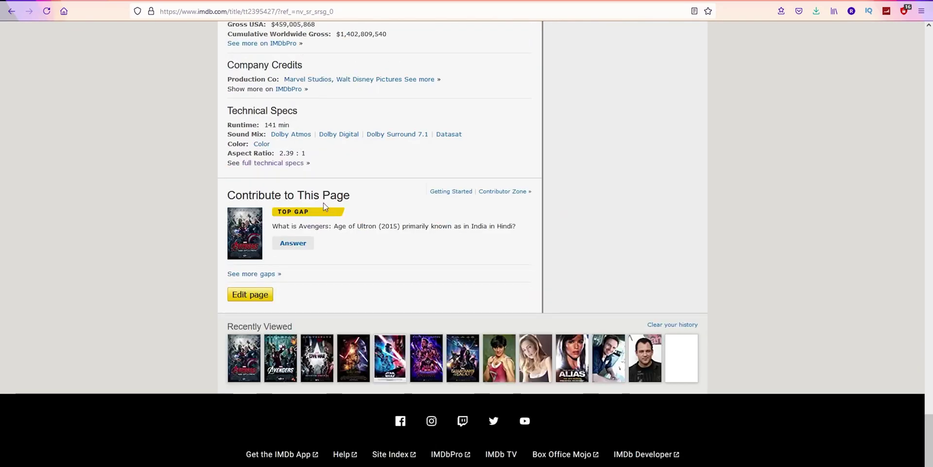
Compare films' printed film formats in their technical specs, ending on Kodak Vision 2383.
left_click(290, 164)
scroll(291, 214, "down", 5)
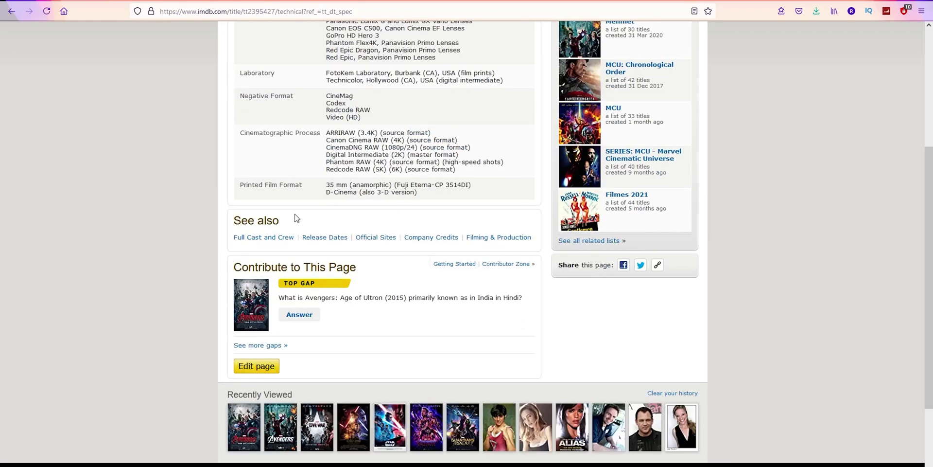
left_click_drag(334, 186, 475, 200)
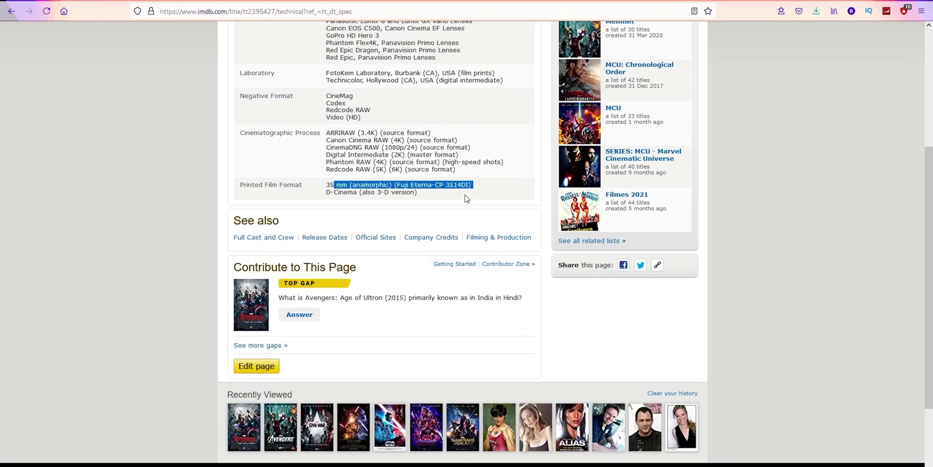
left_click(384, 191)
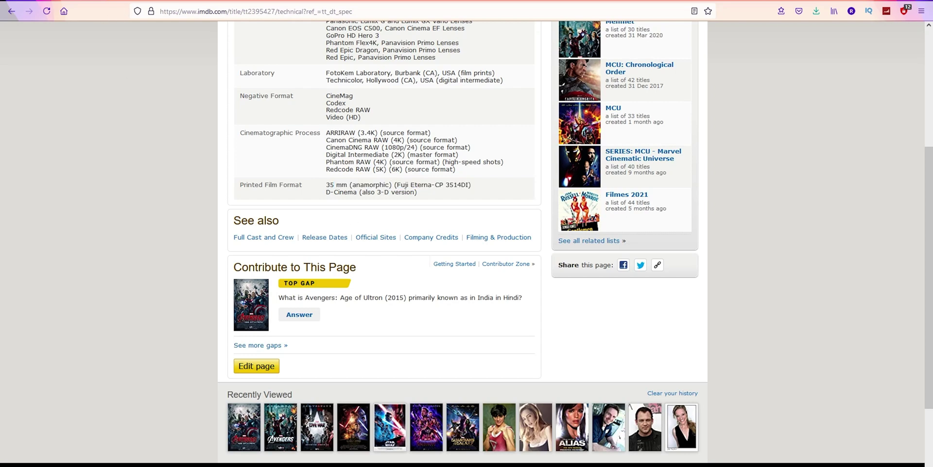
key("alt+Left")
left_click_drag(341, 299, 428, 308)
key("alt+Left")
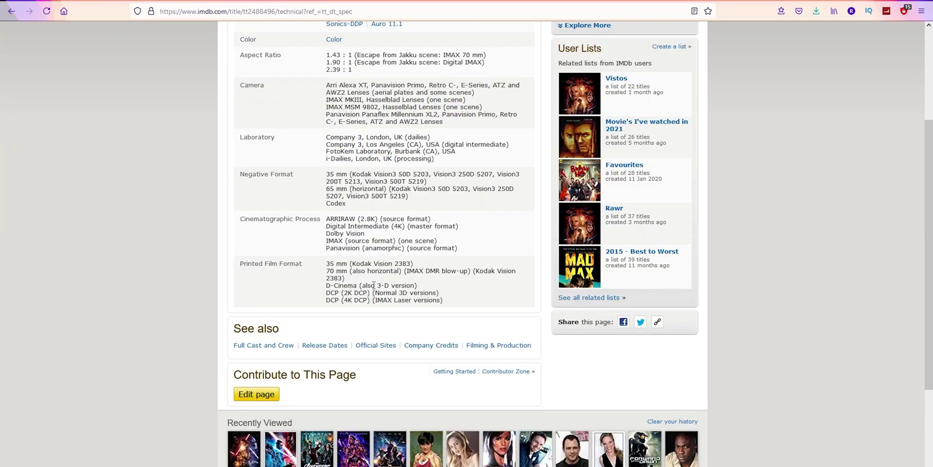
left_click_drag(330, 264, 415, 265)
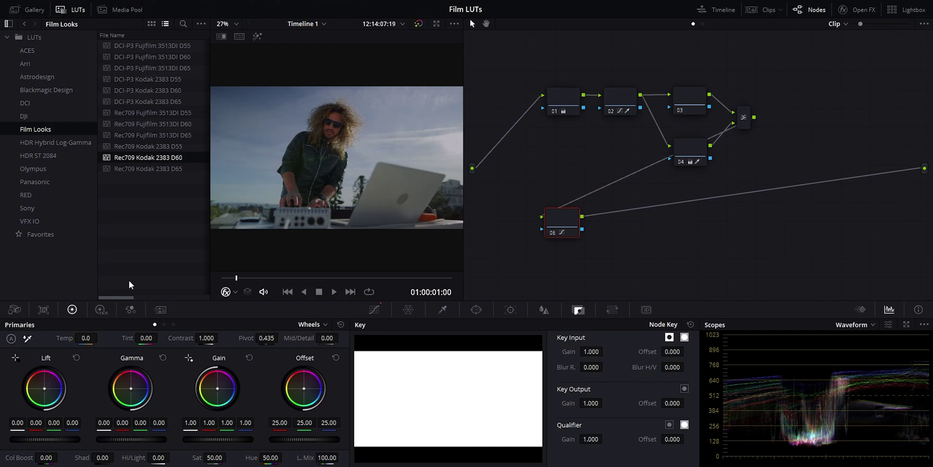
Close the LUT browser, inspect nodes 01, 03 and 06, and show node 06's Hue Vs Sat curve.
left_click(71, 9)
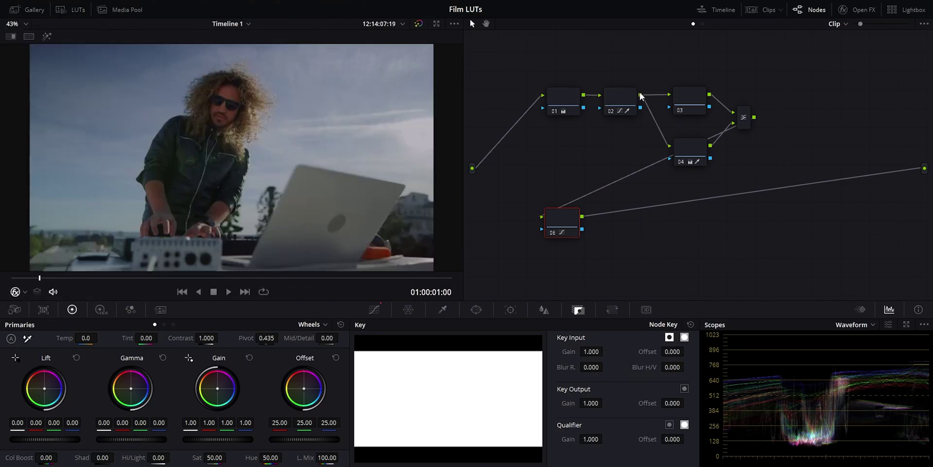
left_click(564, 97)
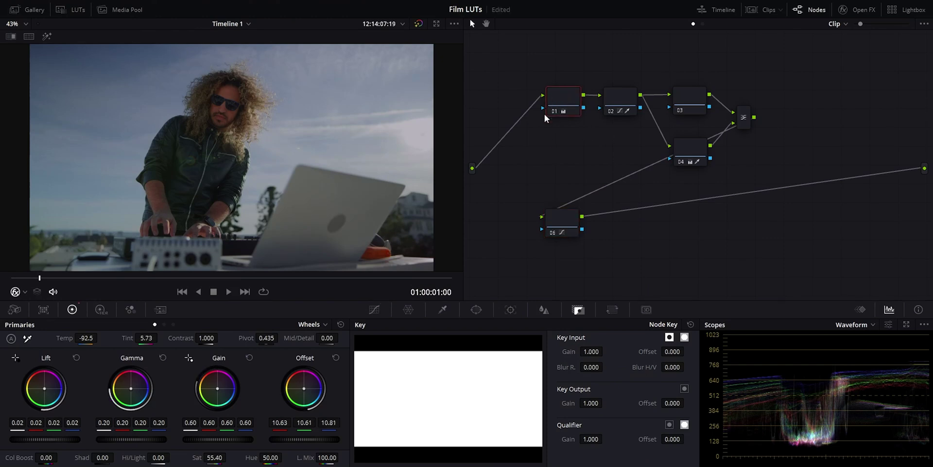
left_click(685, 97)
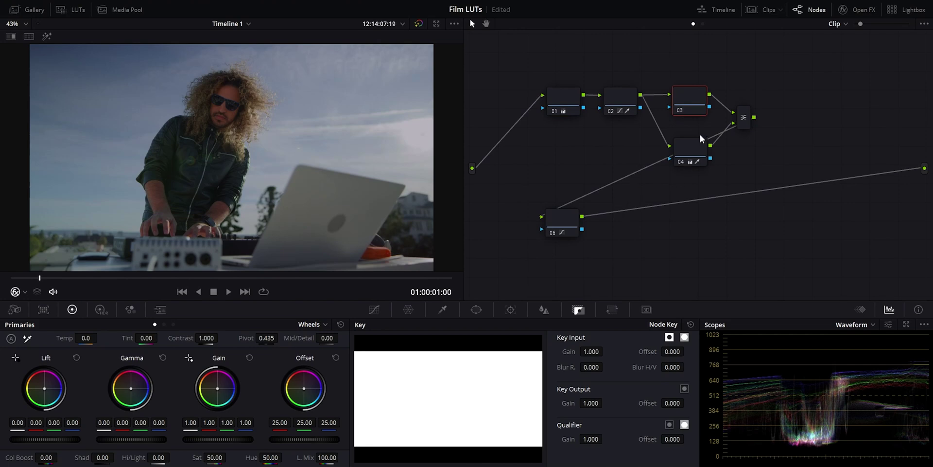
left_click(560, 223)
left_click(374, 309)
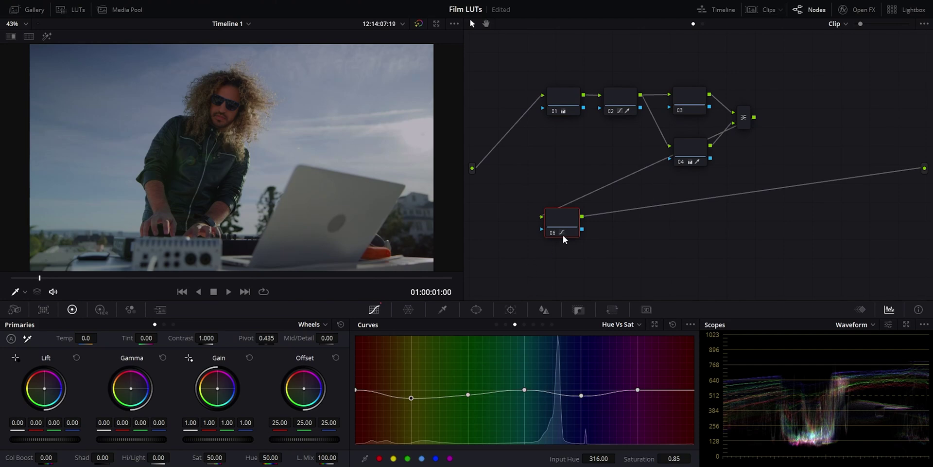
left_click_drag(570, 226, 560, 228)
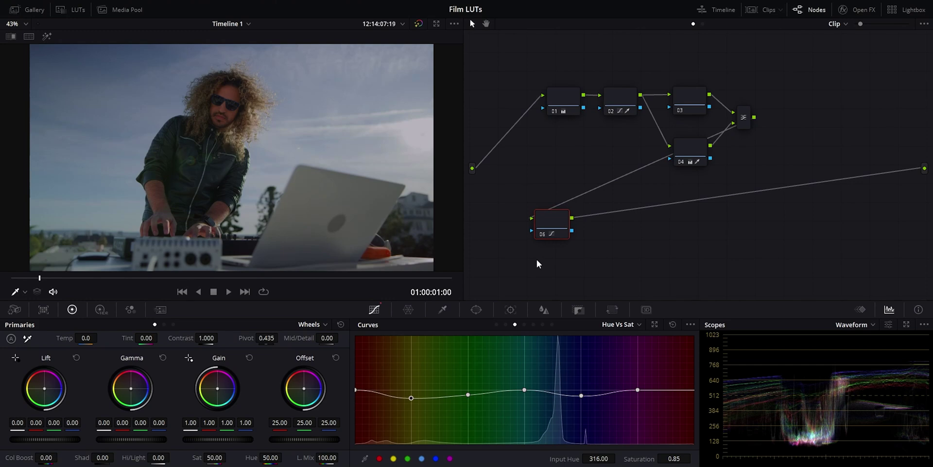
Save a new grade version, try Rec709 Kodak 2383 D60 on node 07, then return to version 2.
key("ctrl+y")
key("ctrl+b")
key("alt+s")
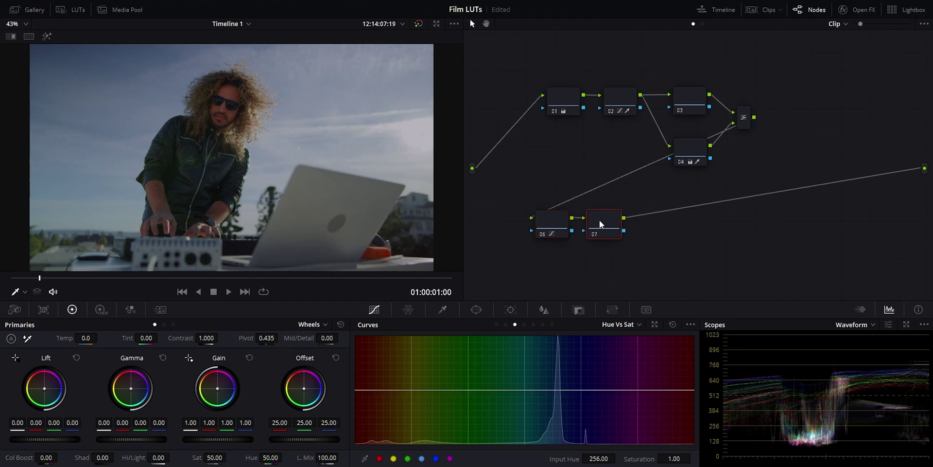
left_click_drag(602, 219, 647, 220)
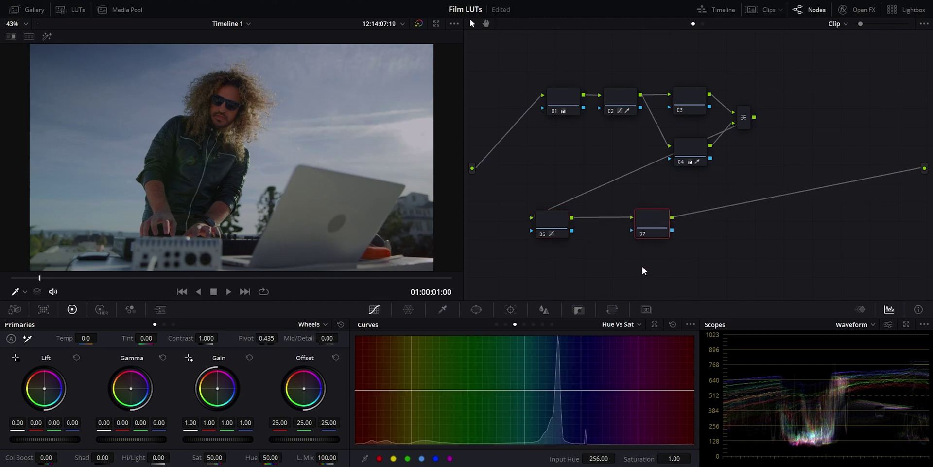
left_click(73, 10)
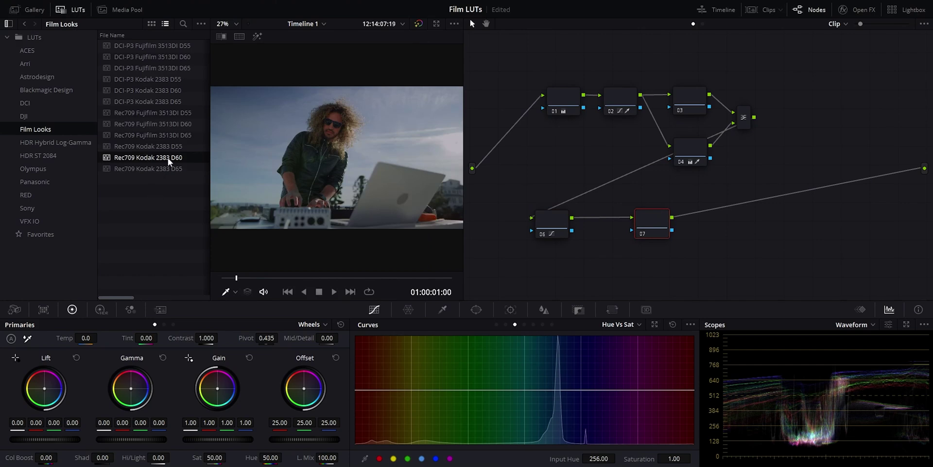
double_click(168, 162)
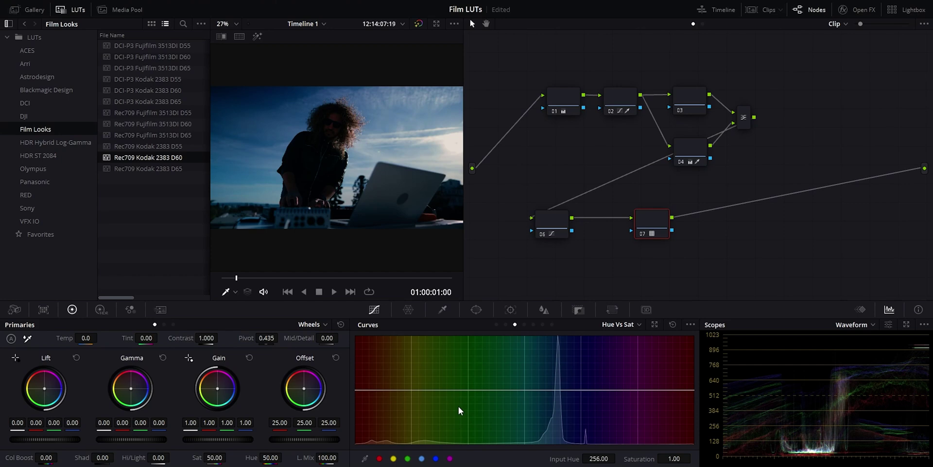
key("ctrl+n")
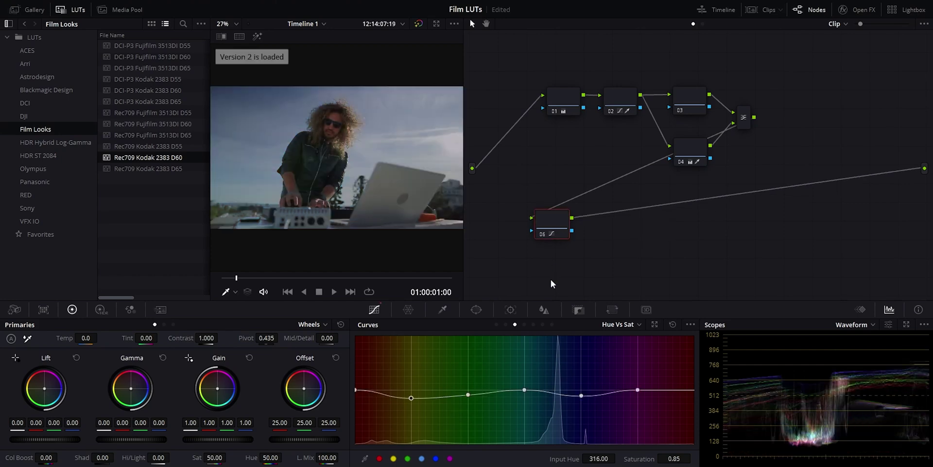
Add node 07 with a Color Space Transform from Rec.709 to Cineon Film Log gamma.
key("alt+s")
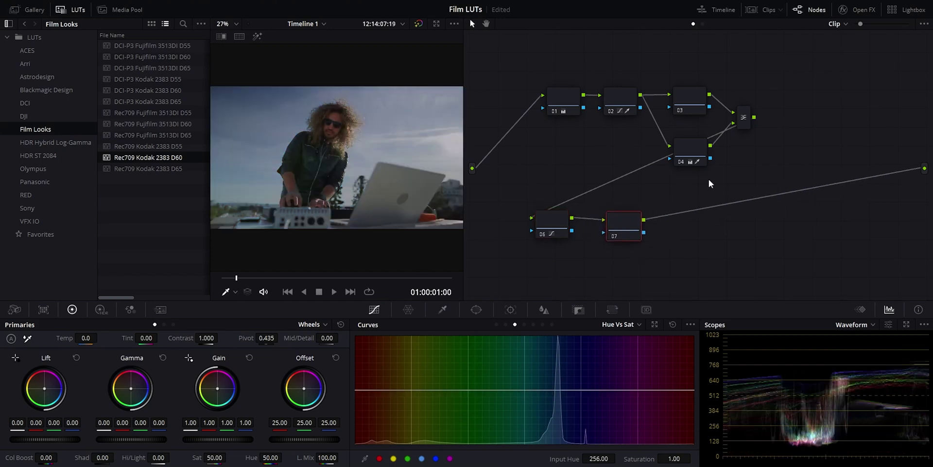
left_click(860, 10)
left_click_drag(849, 56, 594, 232)
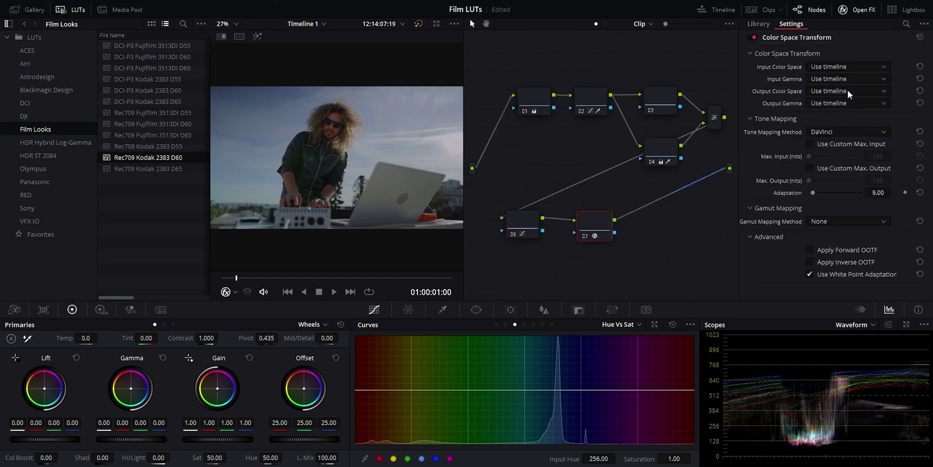
left_click(828, 92)
scroll(828, 117, "down", 5)
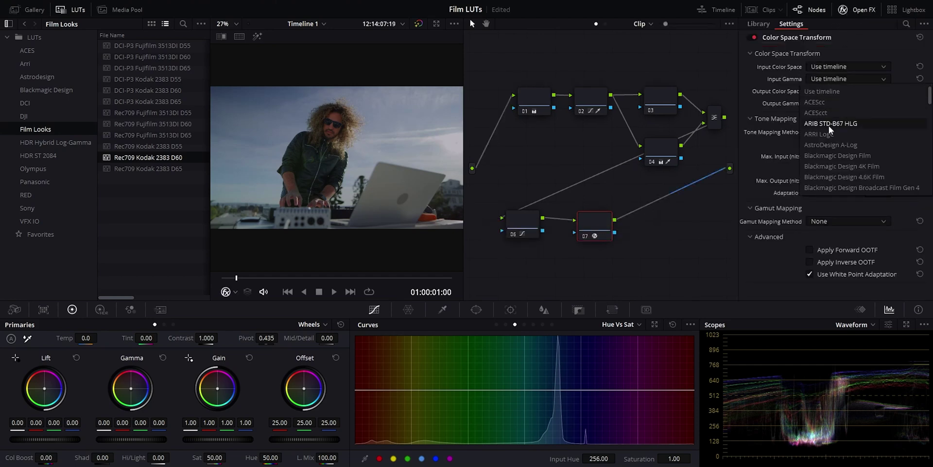
left_click(826, 166)
left_click(831, 104)
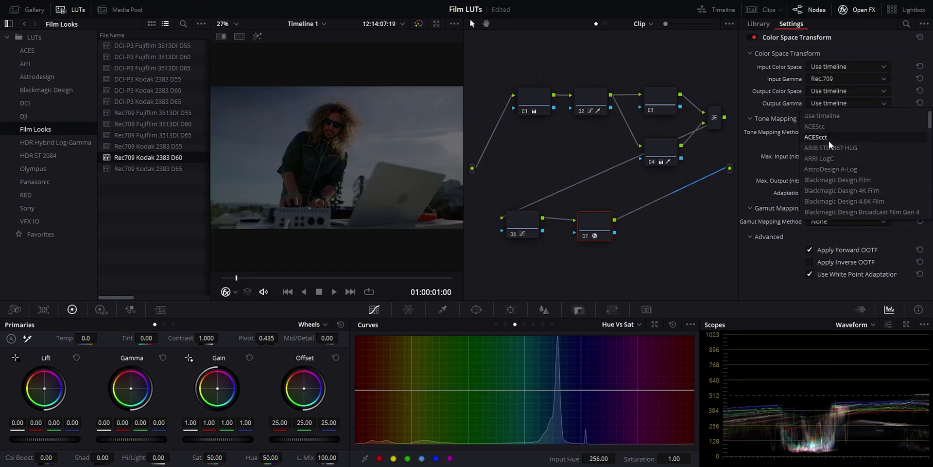
scroll(836, 156, "down", 3)
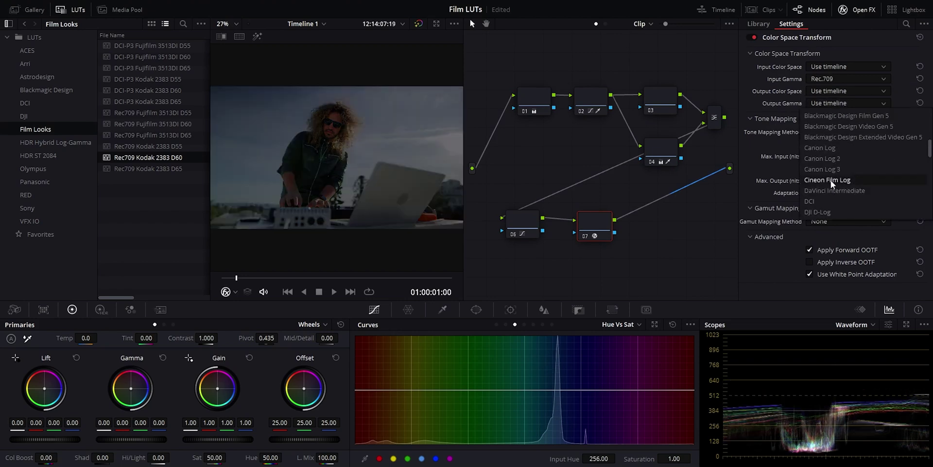
left_click(838, 180)
left_click(859, 11)
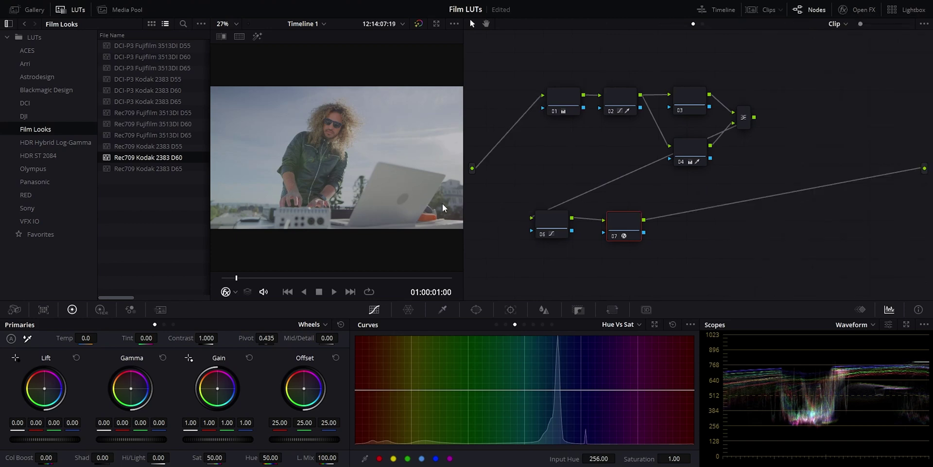
left_click_drag(626, 218, 623, 223)
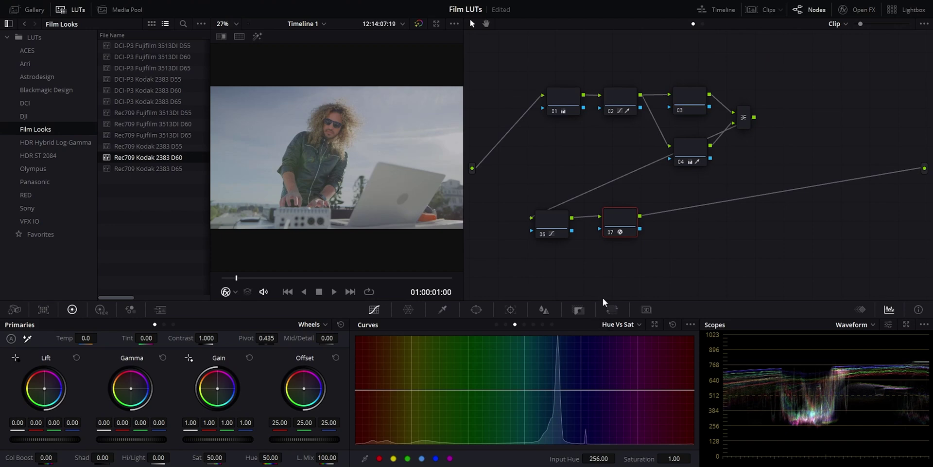
Add node 08 and apply the Film Looks LUT Rec709 Kodak 2383 D60 to it.
key("alt+s")
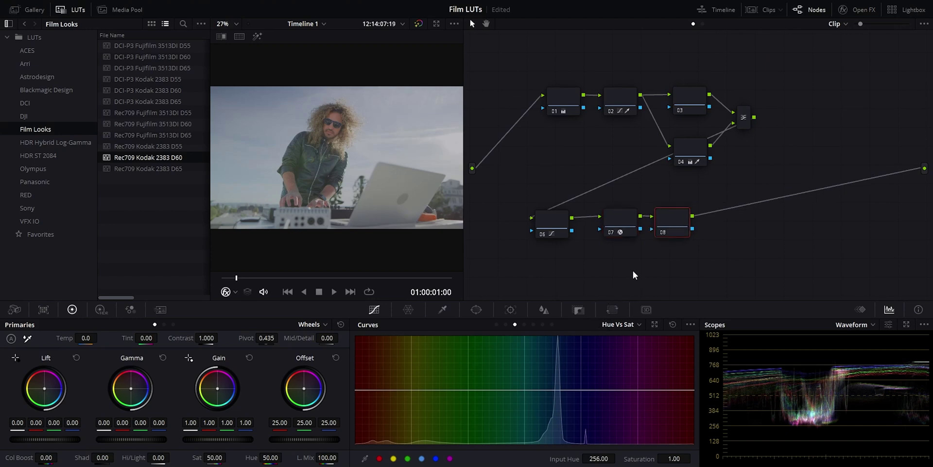
right_click(683, 222)
mouse_move(708, 326)
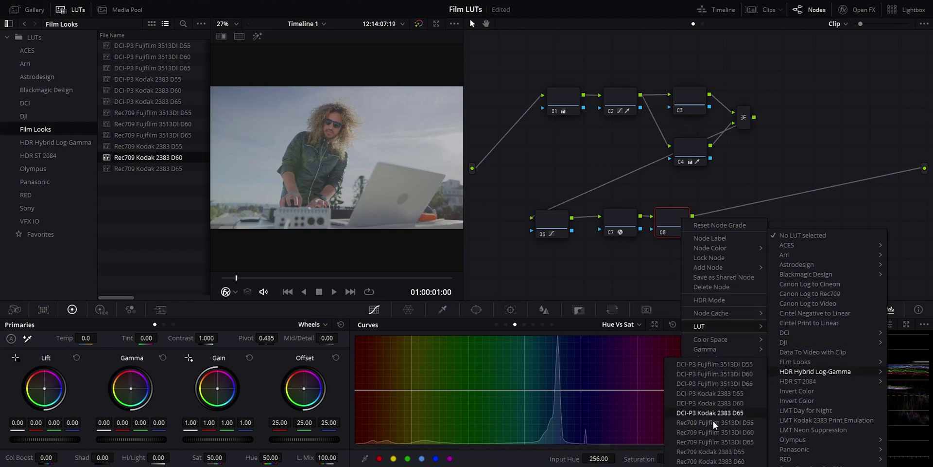
mouse_move(807, 371)
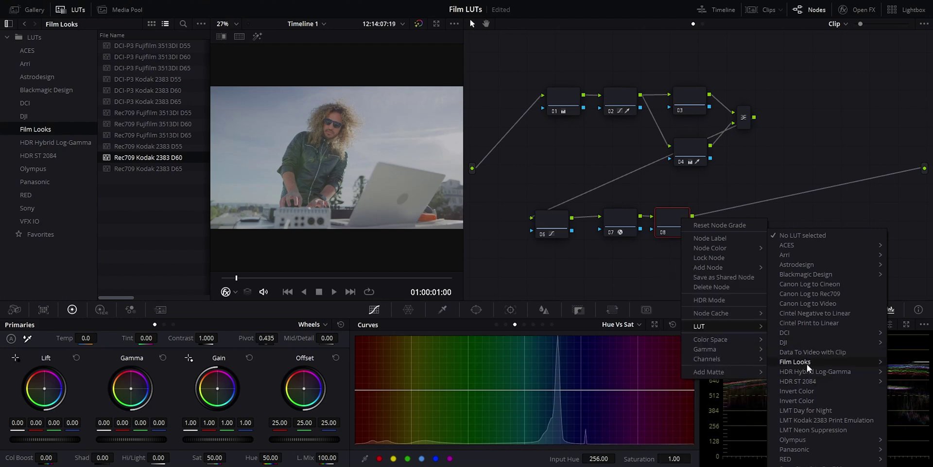
left_click(714, 460)
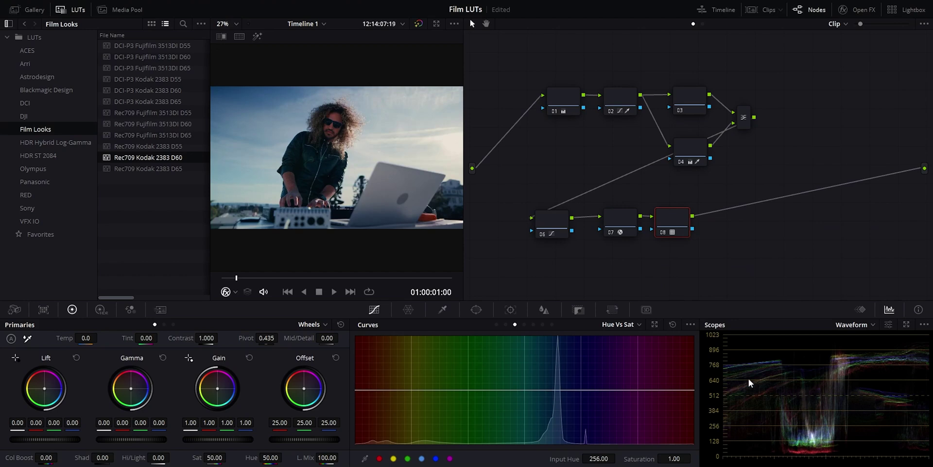
Zoom in on the subject's face to check the look, then hide the LUT browser.
scroll(325, 97, "up", 5)
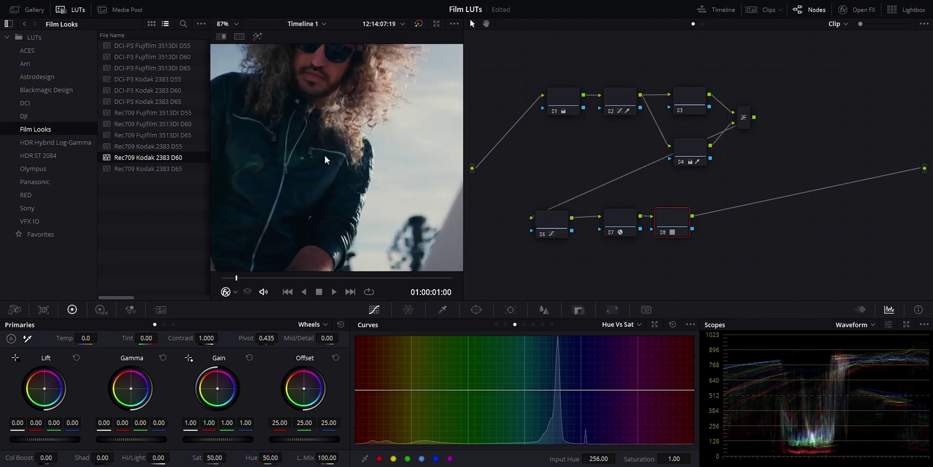
left_click_drag(326, 91, 375, 196)
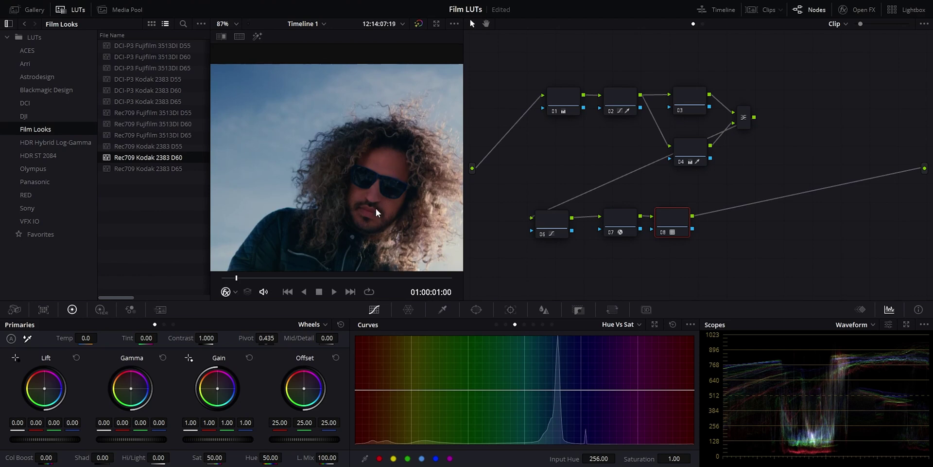
scroll(375, 196, "down", 5)
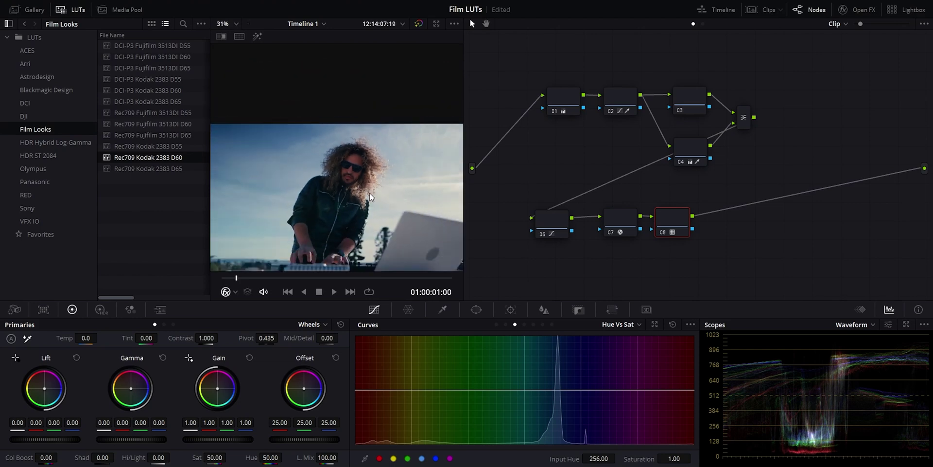
key("shift+z")
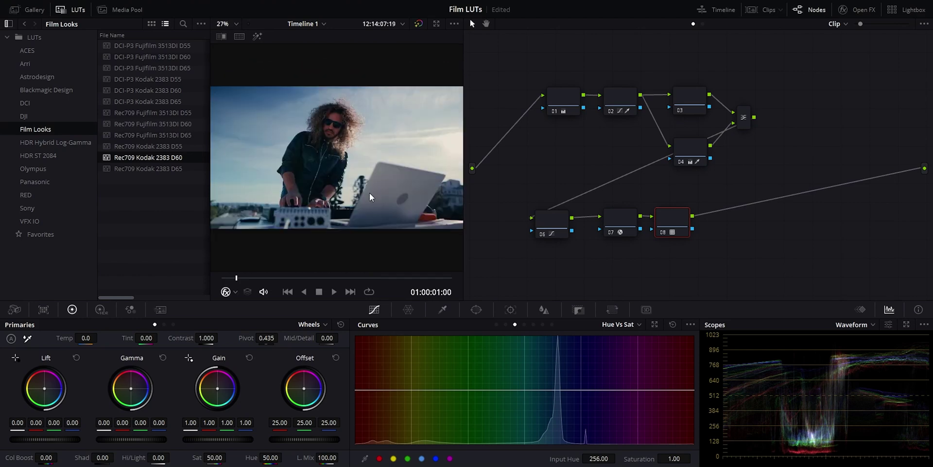
left_click(74, 9)
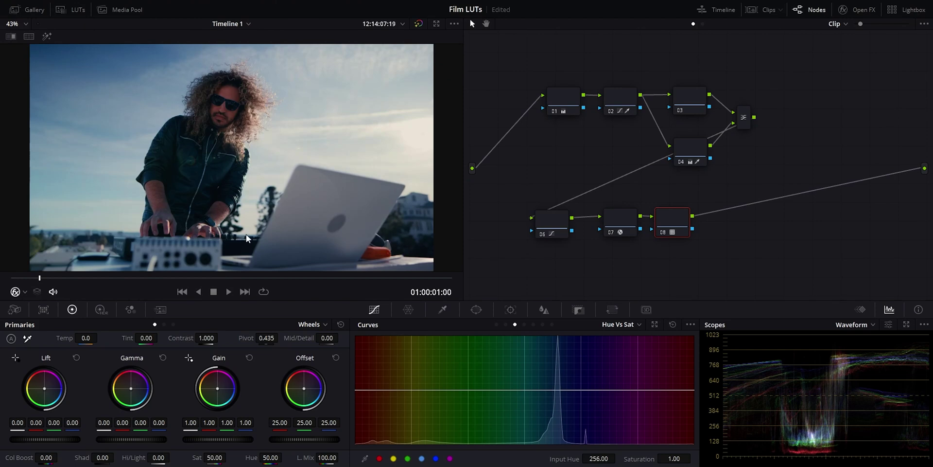
left_click(579, 310)
Combine nodes 07 and 08 into a compound node and set its Key Output gain to 0.527.
left_click_drag(591, 402, 535, 403)
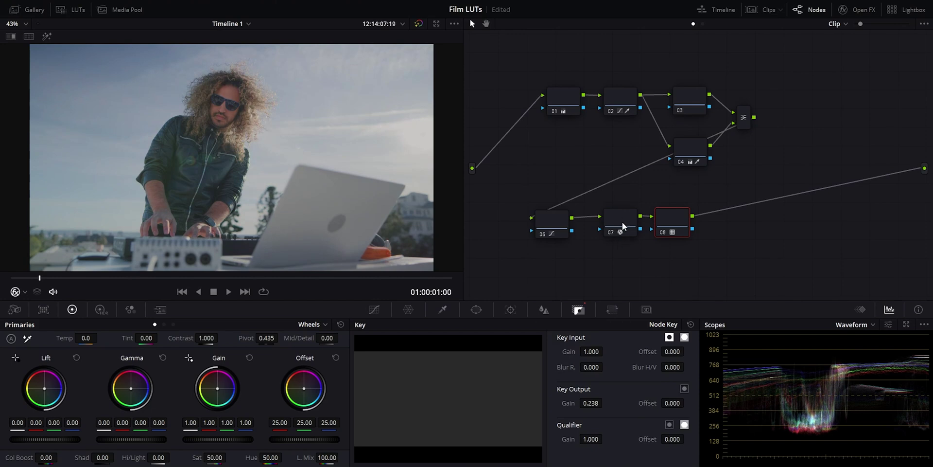
left_click(691, 323)
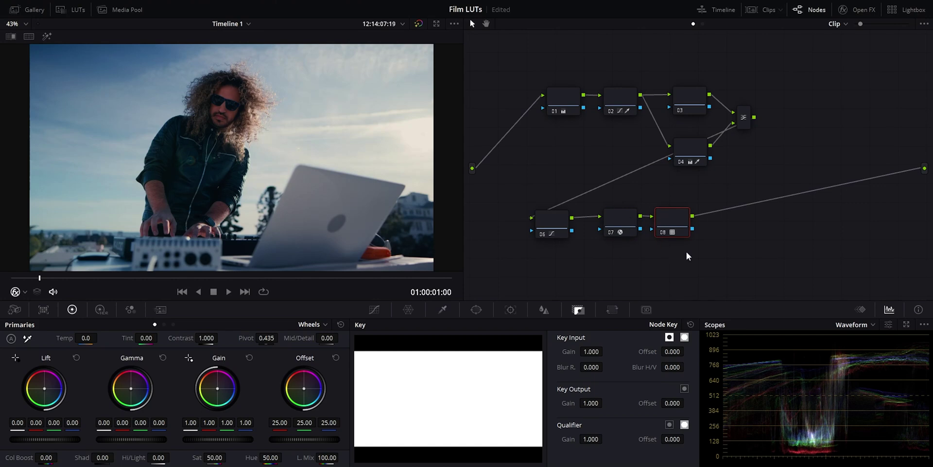
left_click_drag(686, 256, 603, 204)
right_click(624, 224)
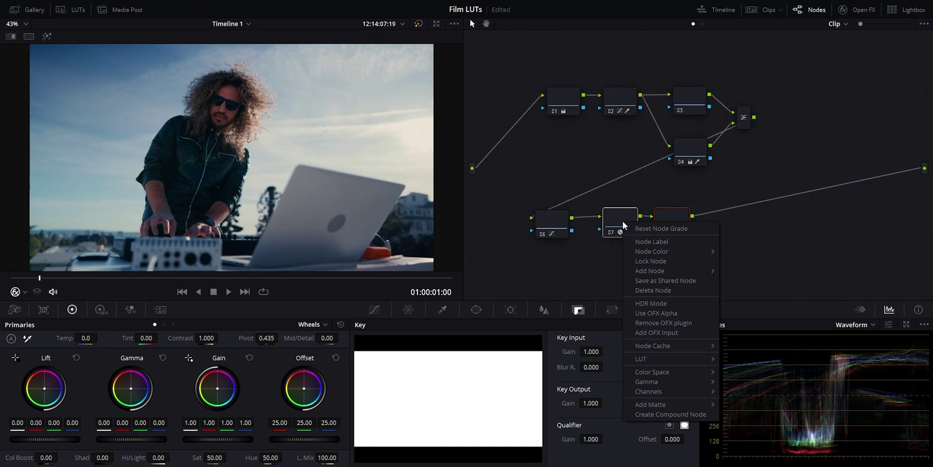
left_click(662, 414)
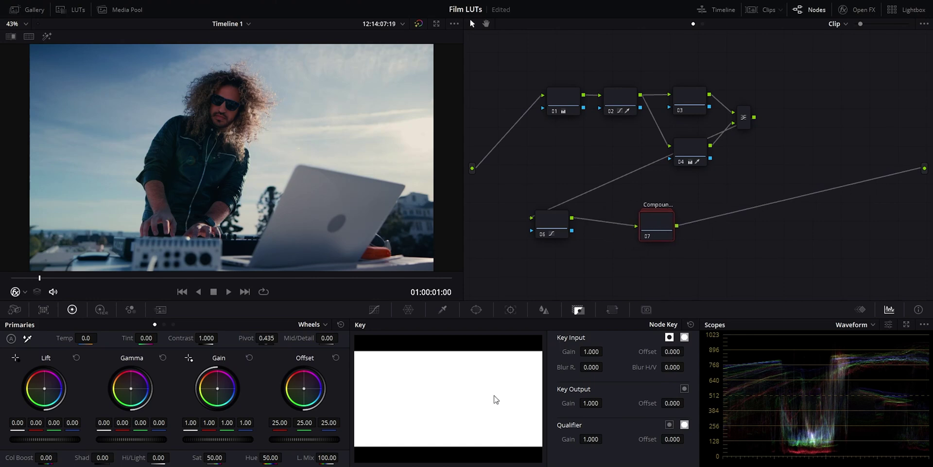
mouse_move(591, 403)
left_mouse_down()
mouse_move(560, 403)
mouse_move(608, 403)
left_mouse_up()
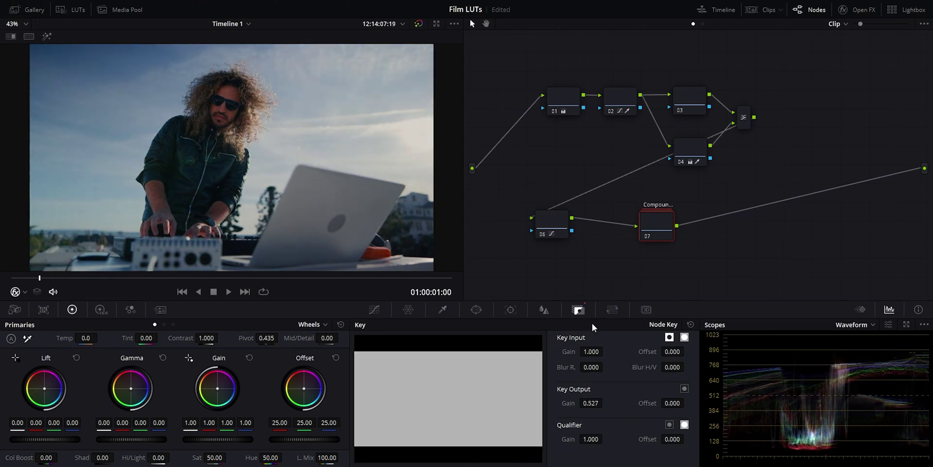